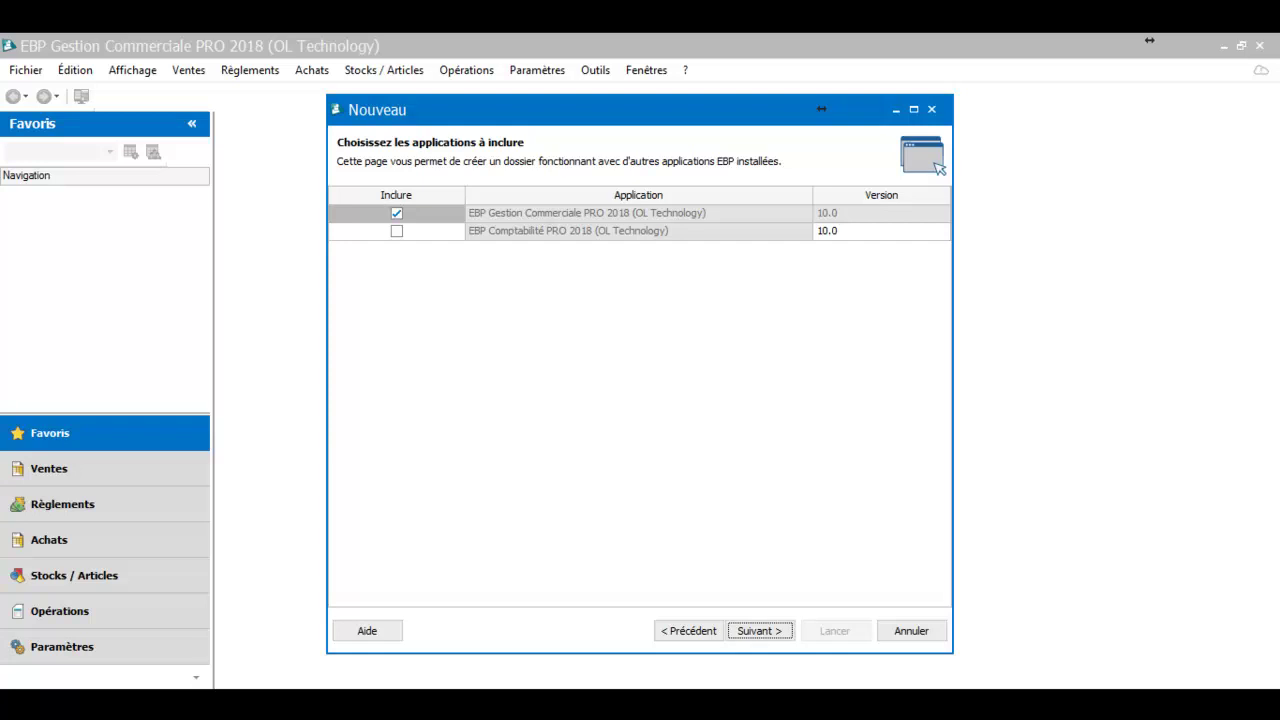
Advance past the database installation page and enter EBP GESCOM 2018 as the folder name
{"action": "key", "text": "Return"}
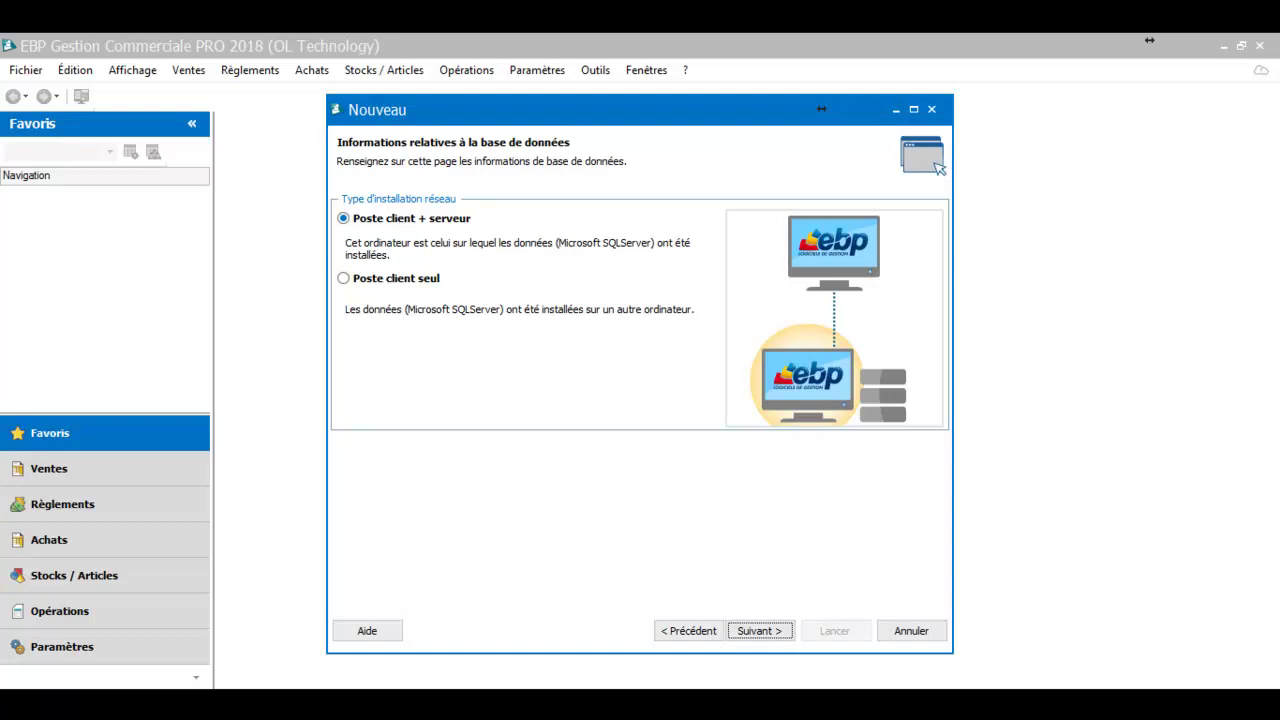
{"action": "key", "text": "Return"}
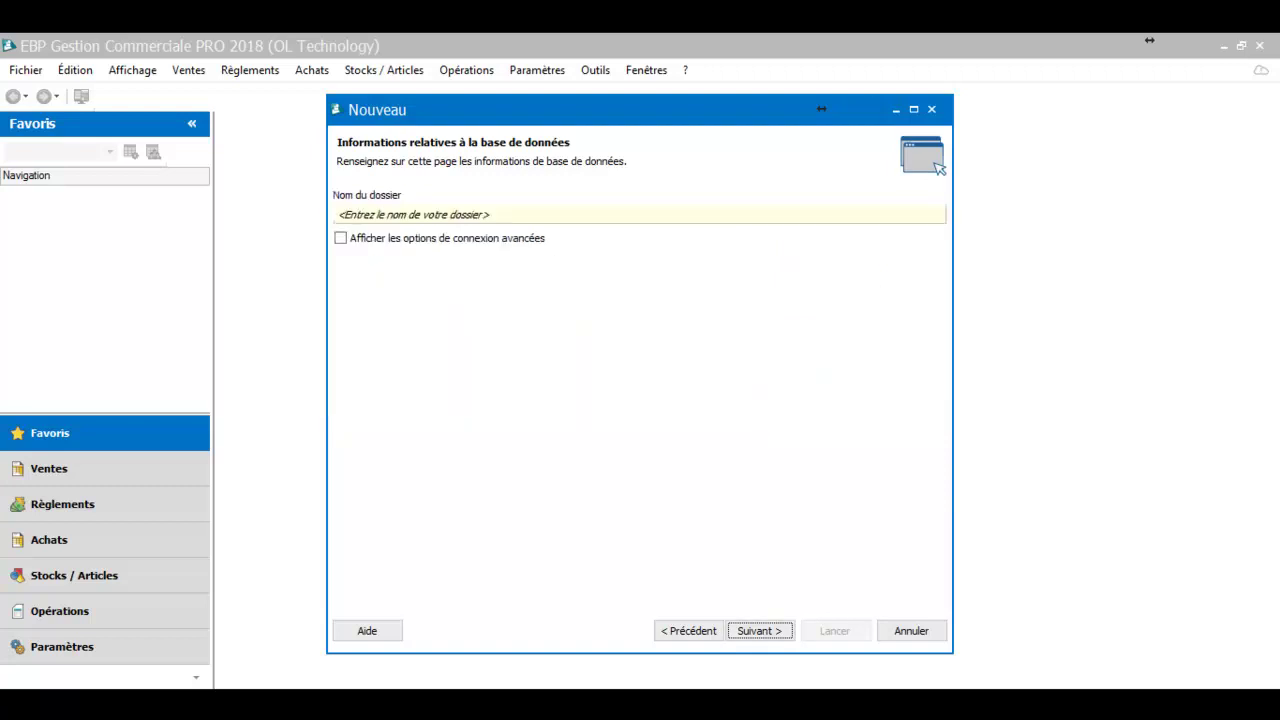
{"action": "left_click", "coordinate": [420, 215]}
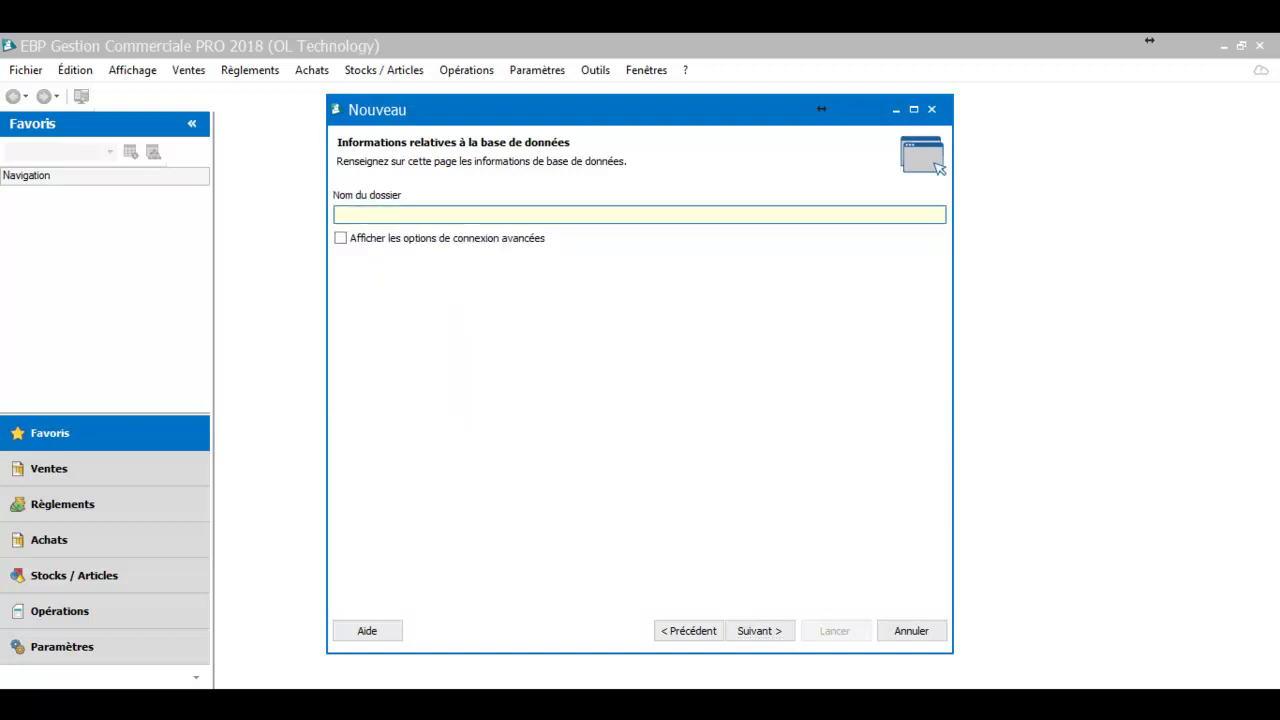
{"action": "type", "text": "ebp gescom éà&_"}
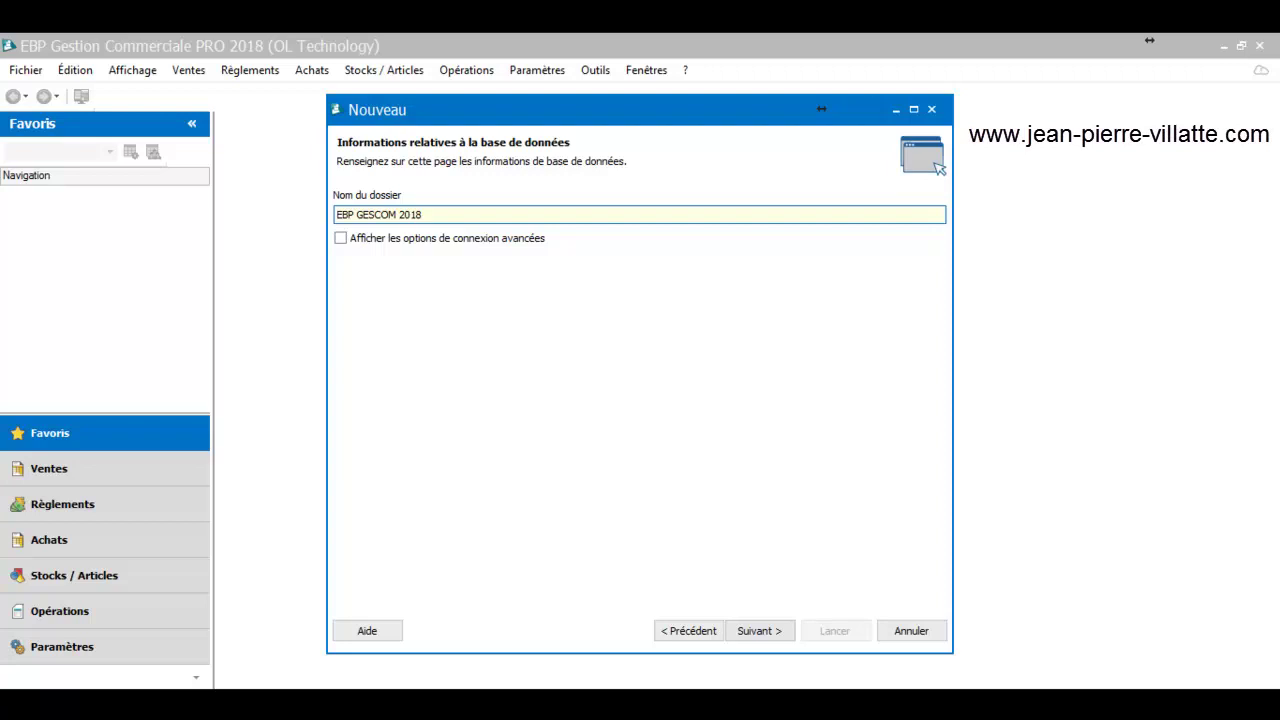
{"action": "left_click", "coordinate": [760, 631]}
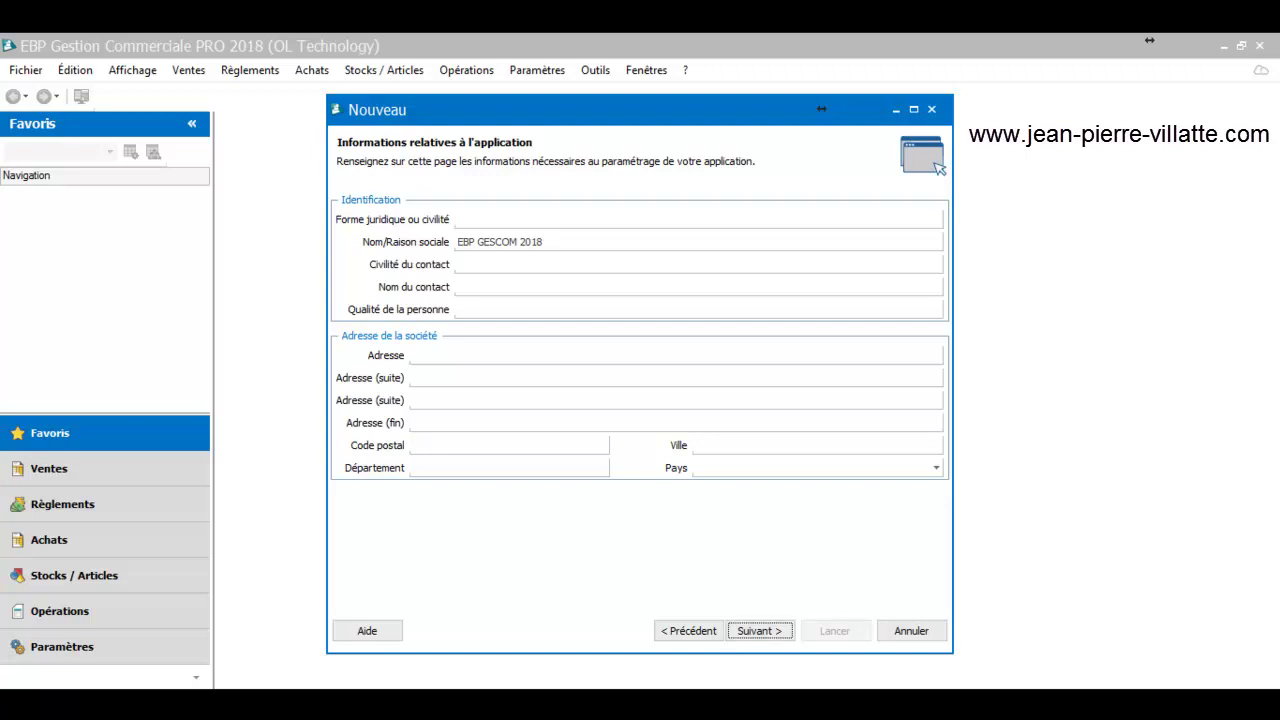
Enter the company's street address, postal code and city in the Adresse, Code postal and Ville fields
{"action": "left_click", "coordinate": [430, 356]}
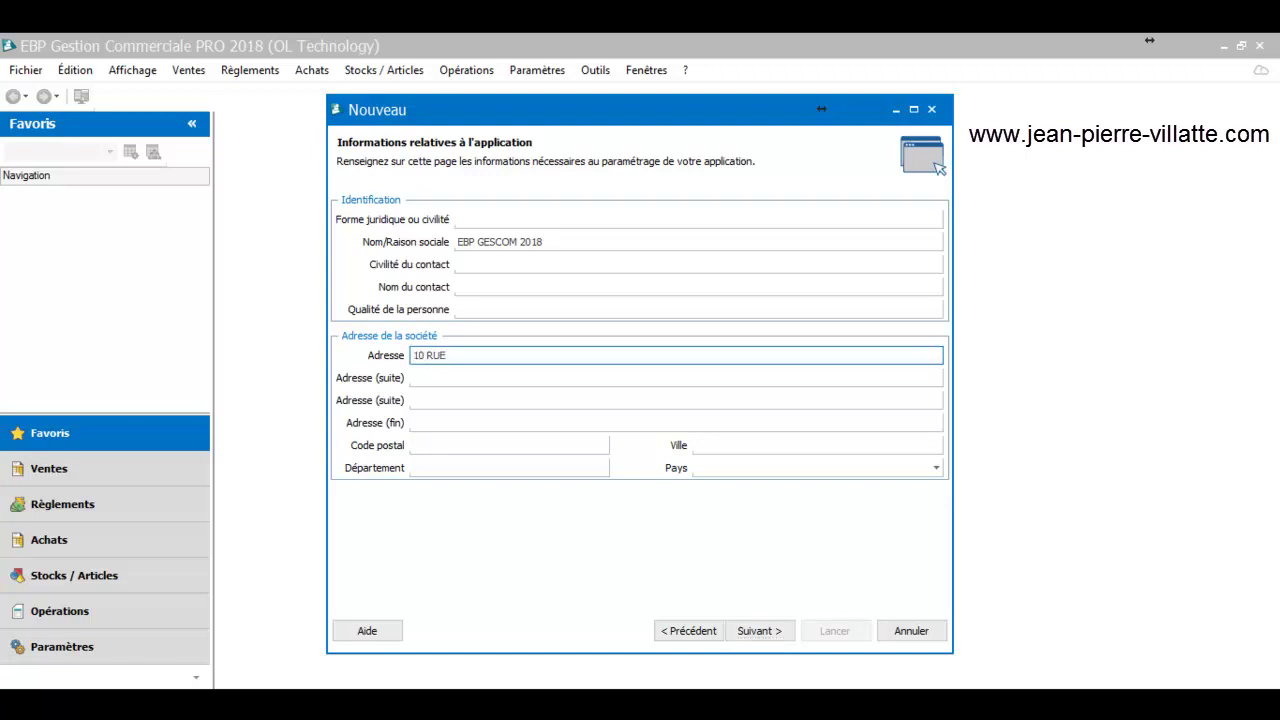
{"action": "left_click", "coordinate": [440, 446]}
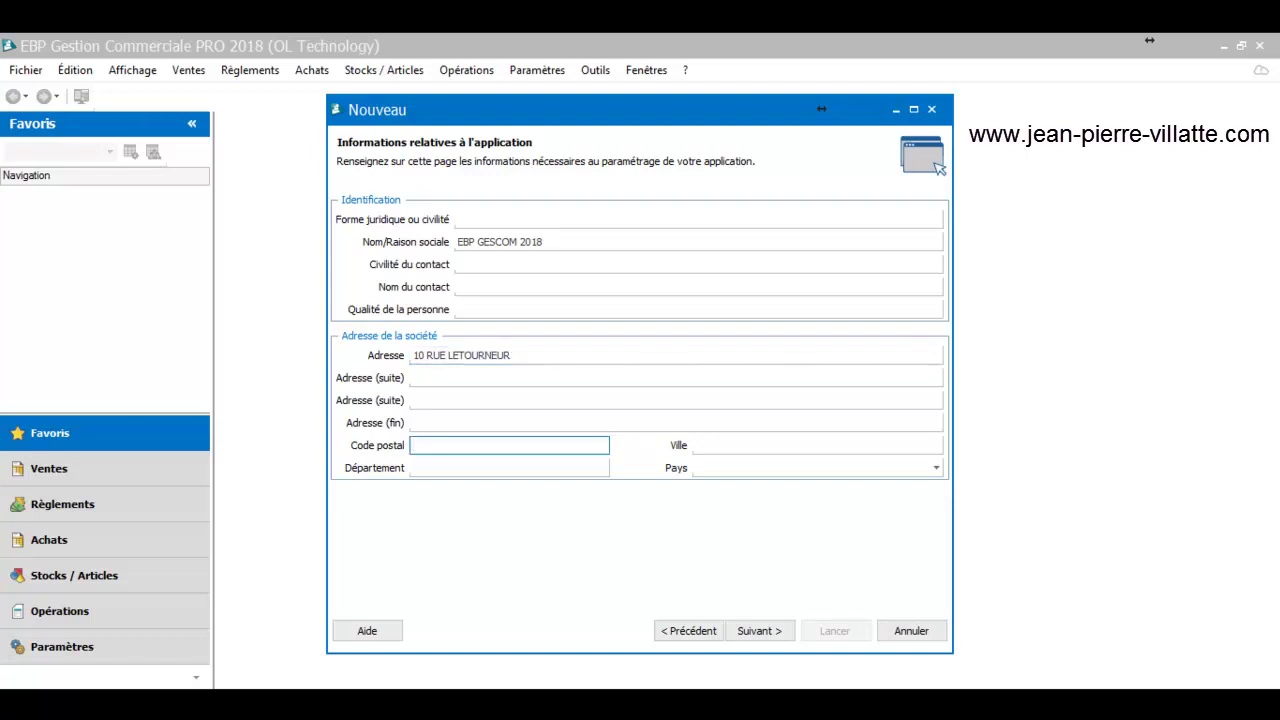
{"action": "type", "text": "44100"}
{"action": "key", "text": "Tab"}
{"action": "type", "text": "NANTES"}
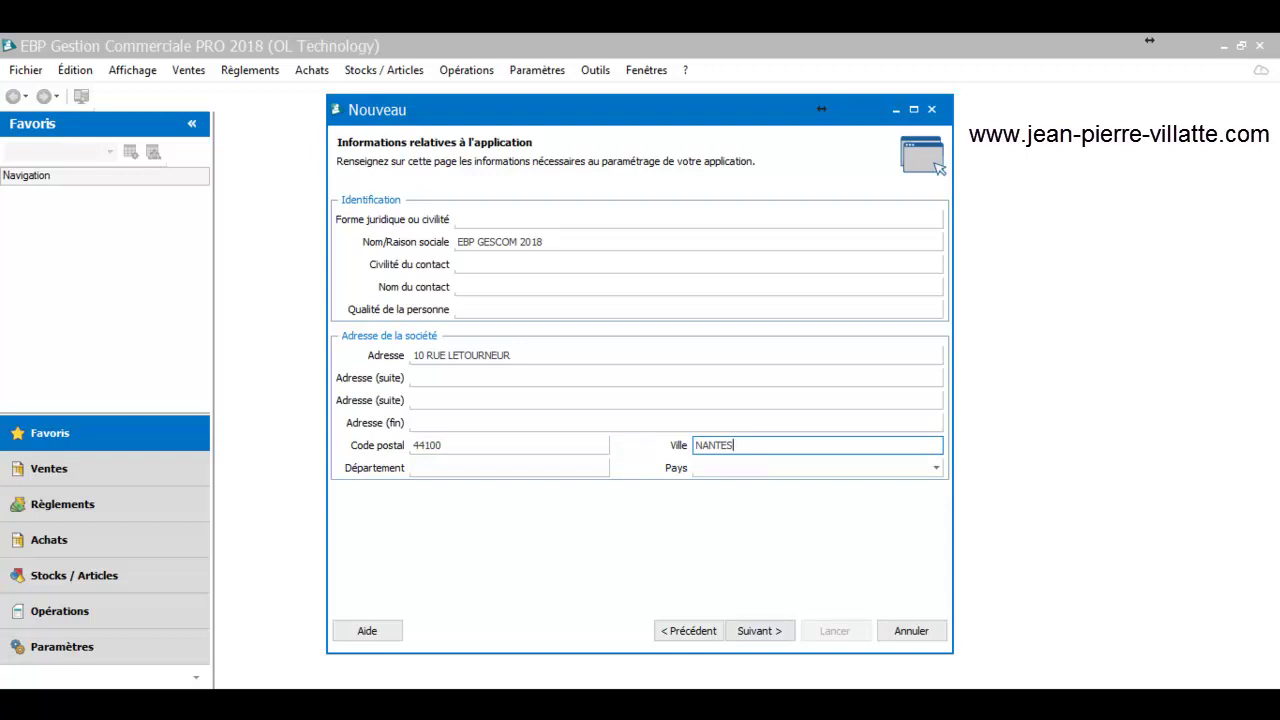
{"action": "key", "text": "Return"}
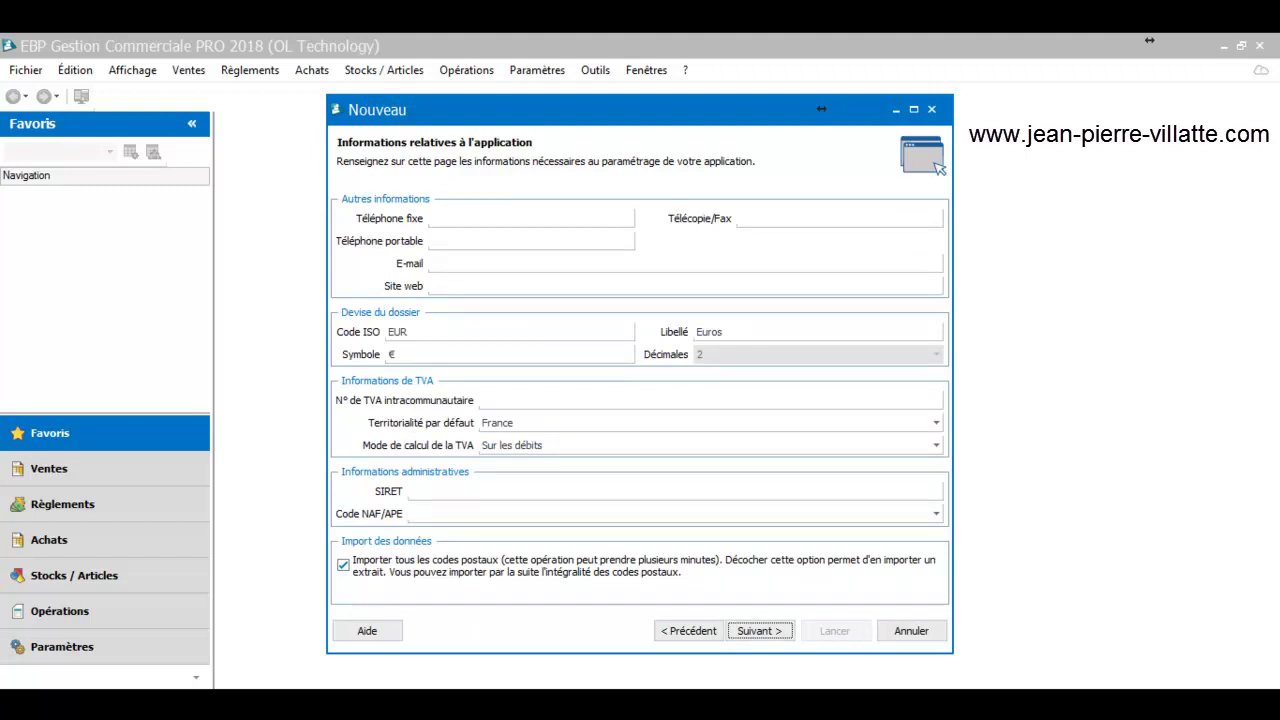
Keep Mode de calcul de la TVA set to Sur les débits
{"action": "left_click", "coordinate": [936, 446]}
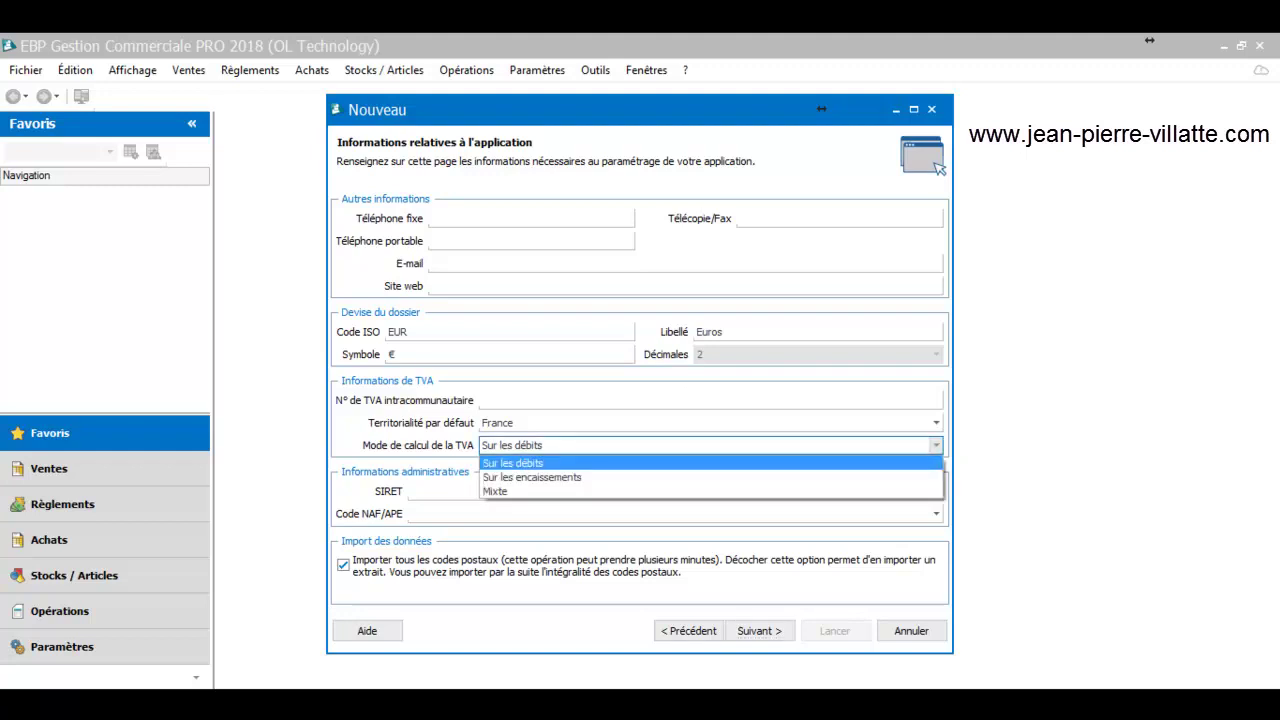
{"action": "left_click", "coordinate": [513, 463]}
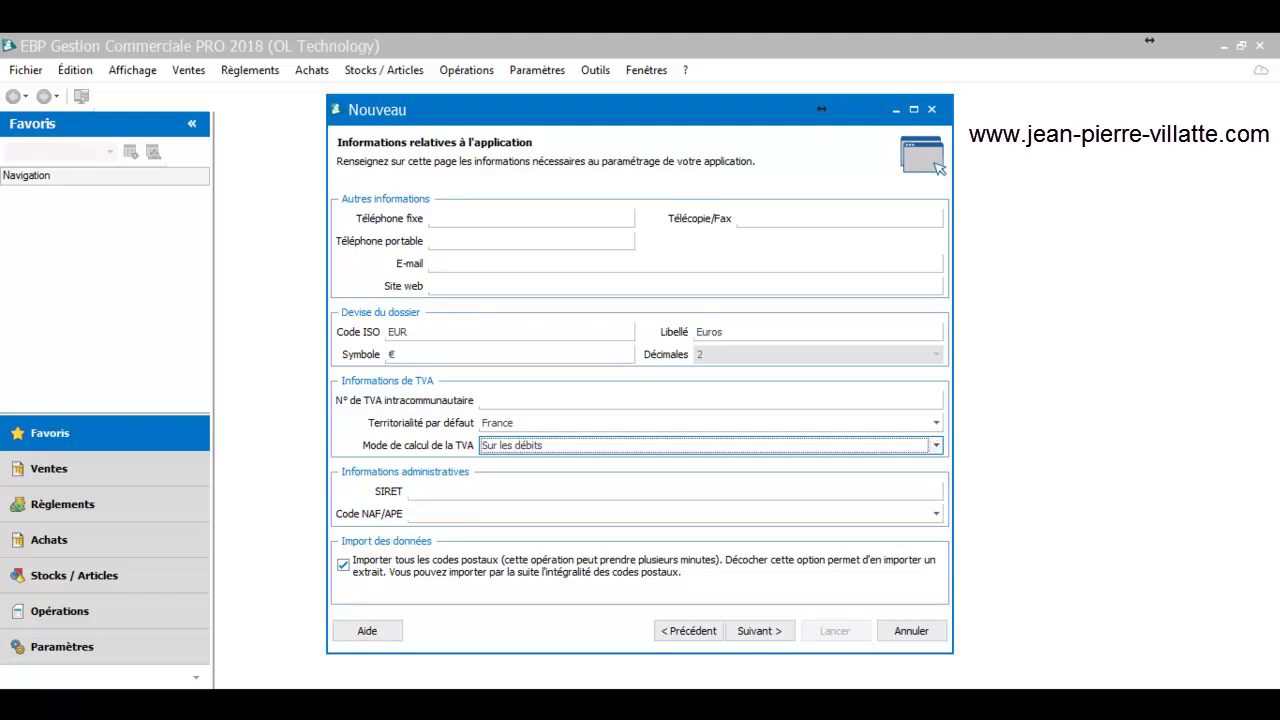
{"action": "left_click", "coordinate": [936, 446]}
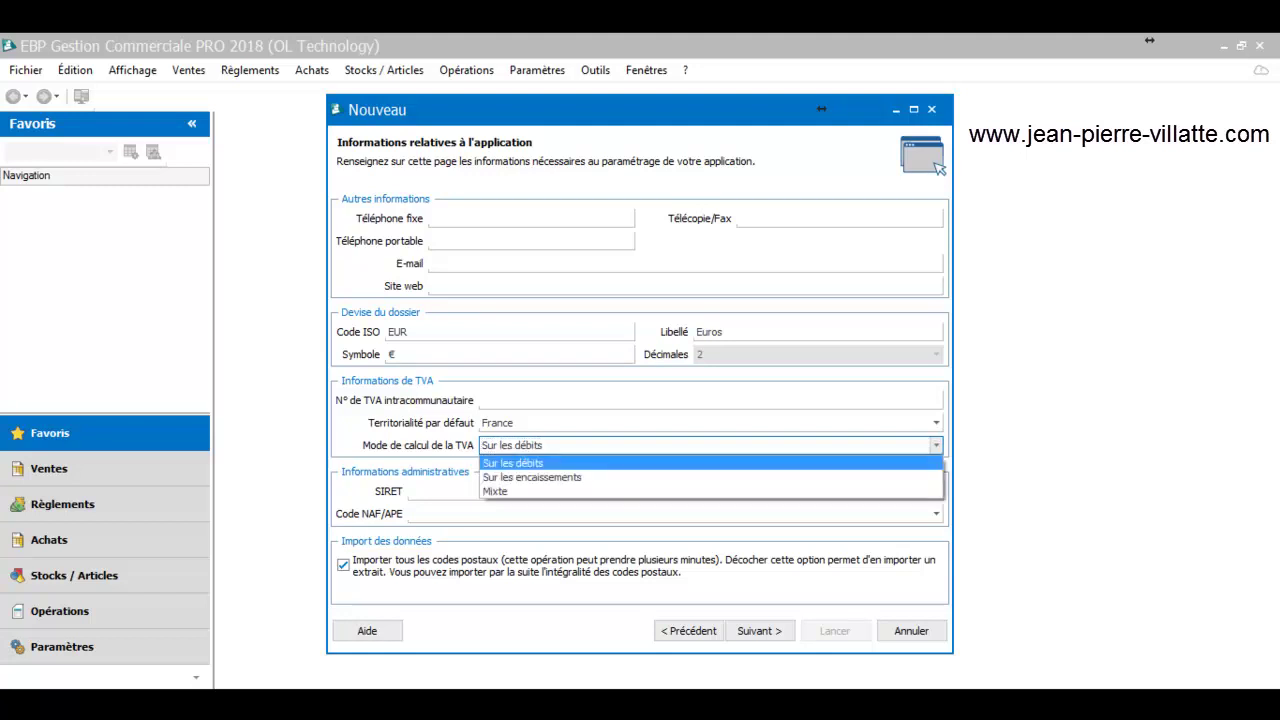
{"action": "key", "text": "Escape"}
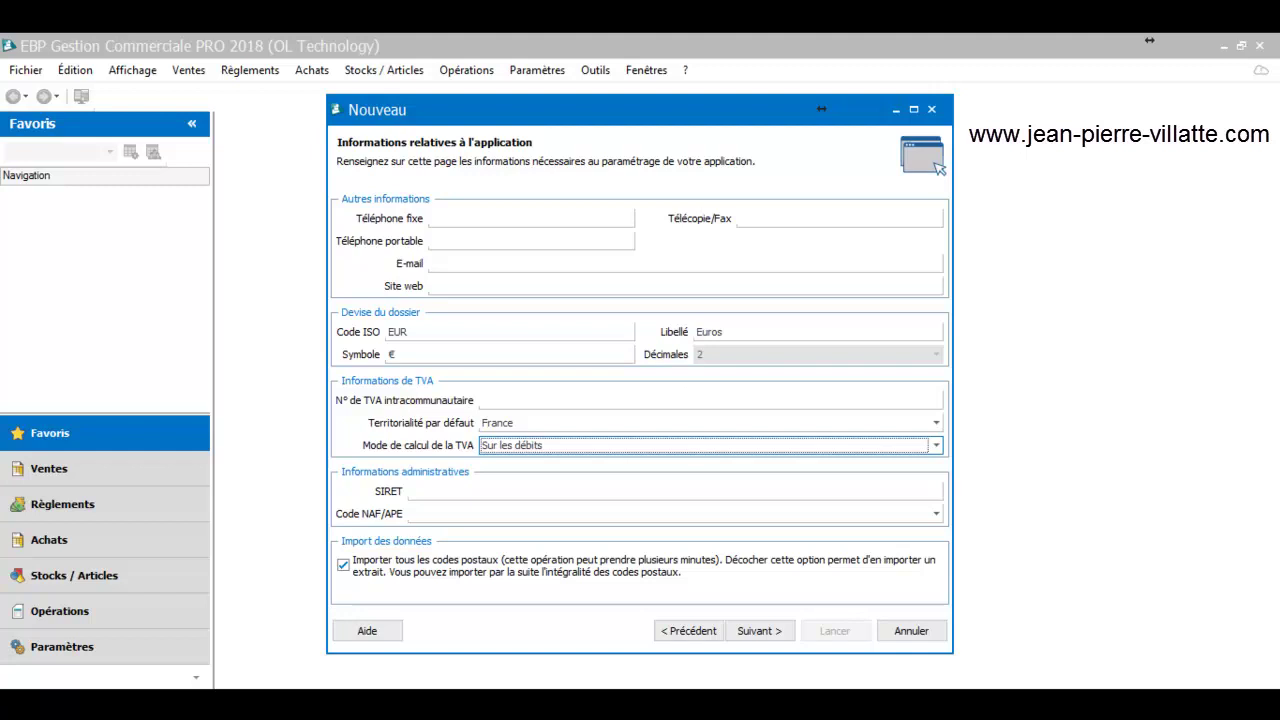
{"action": "left_click", "coordinate": [936, 445]}
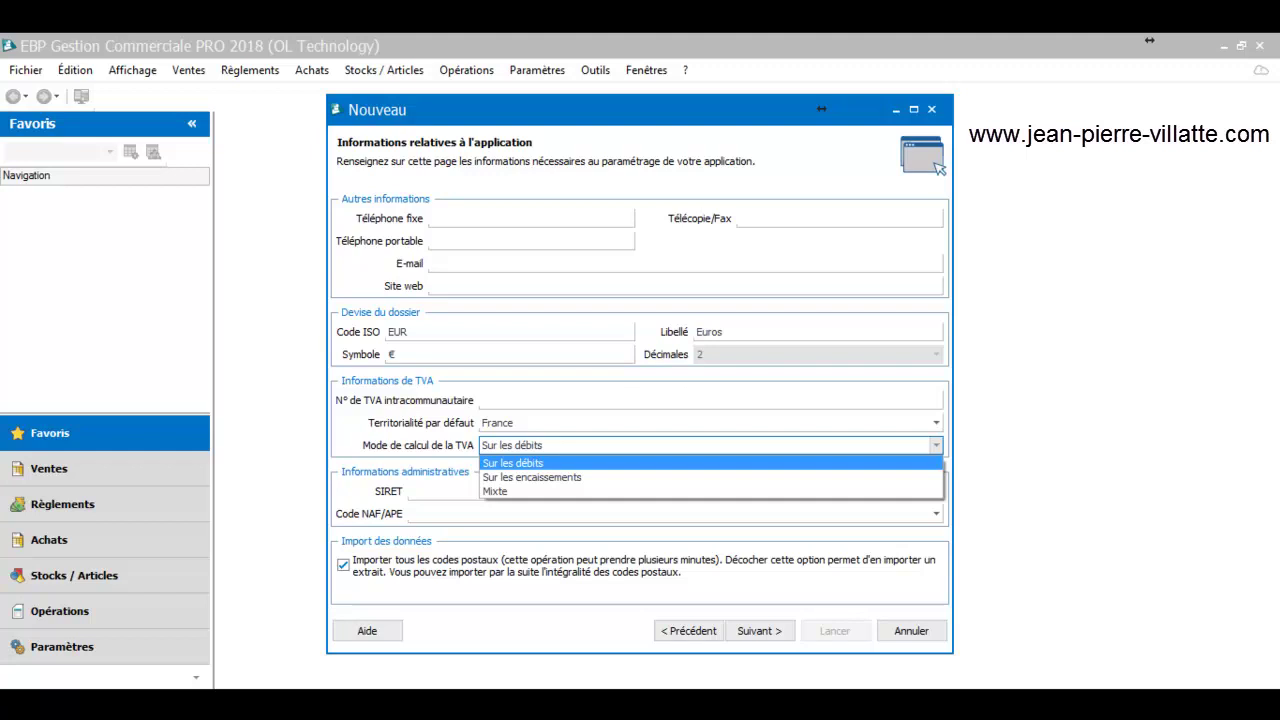
{"action": "key", "text": "Down"}
{"action": "key", "text": "Down"}
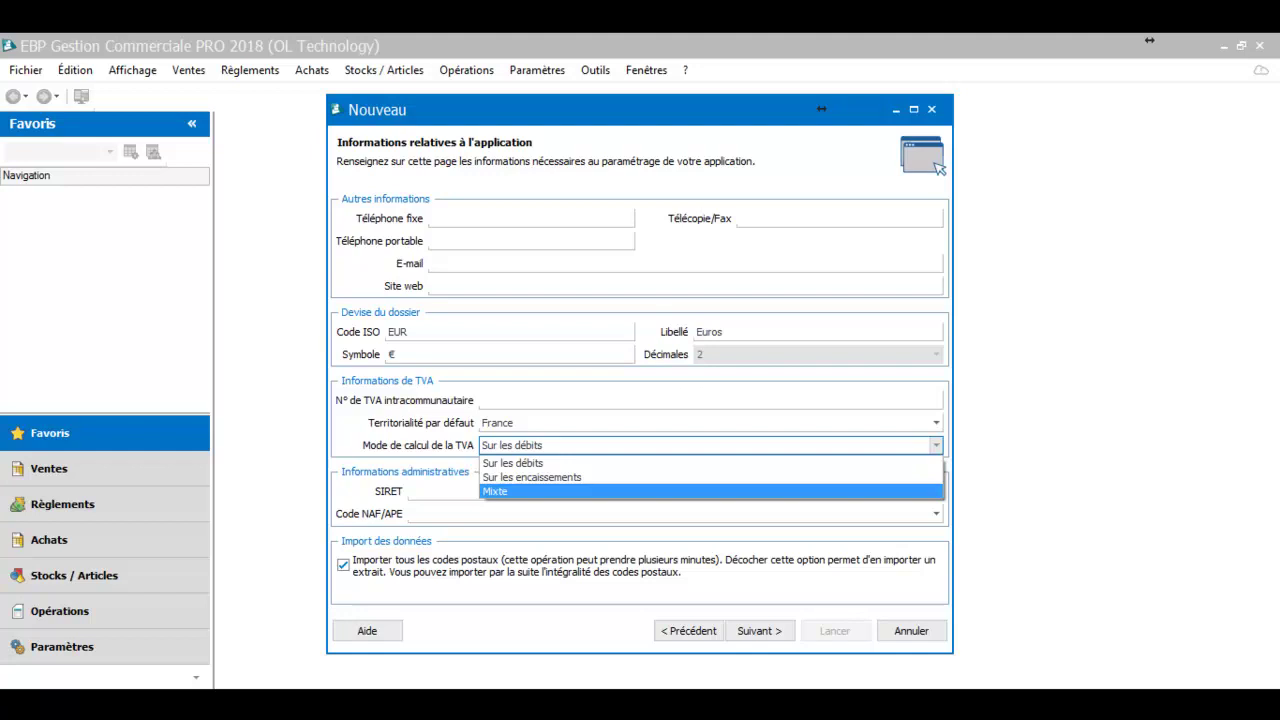
{"action": "key", "text": "Up"}
{"action": "key", "text": "Up"}
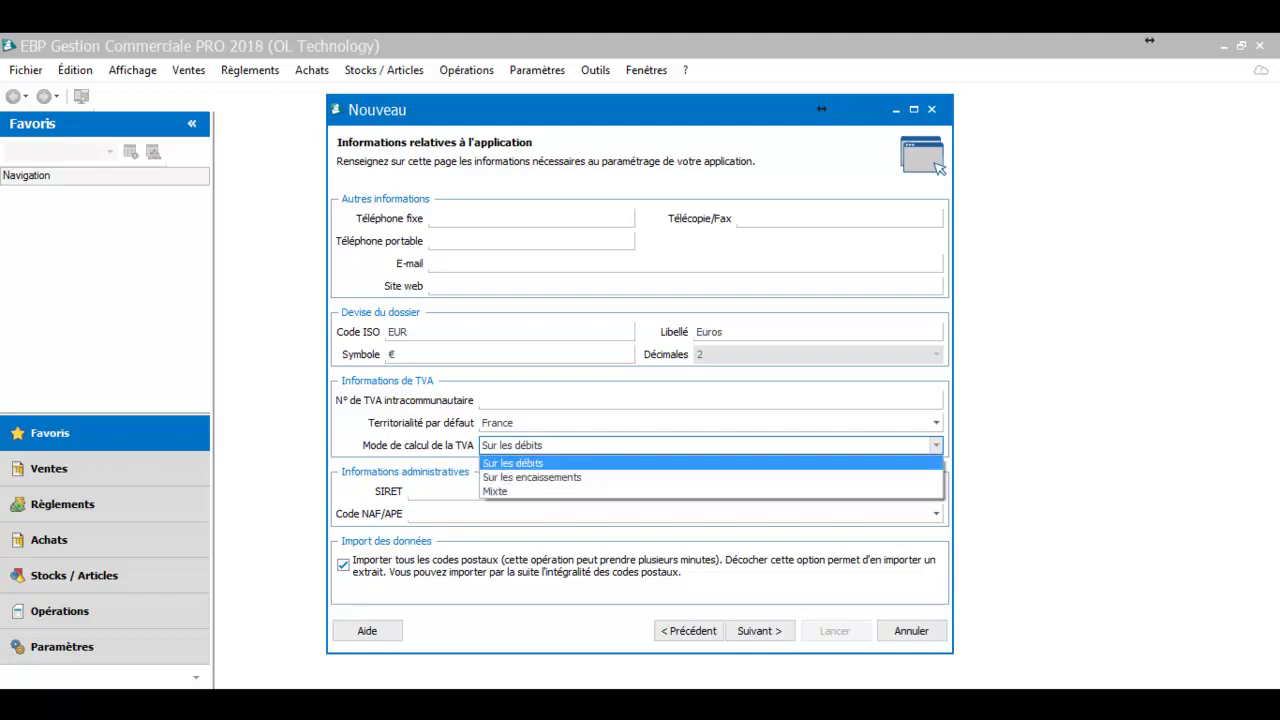
{"action": "key", "text": "Return"}
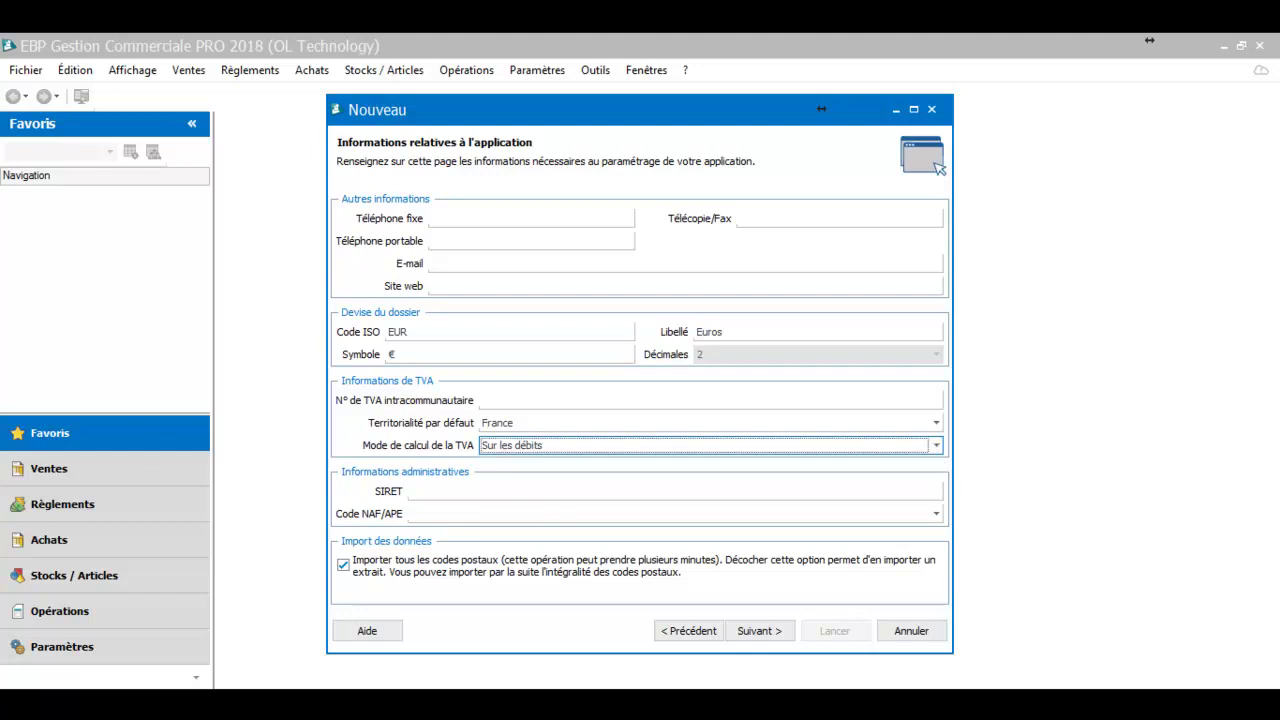
Untick Importer tous les codes postaux and continue to the features page
{"action": "left_click", "coordinate": [675, 491]}
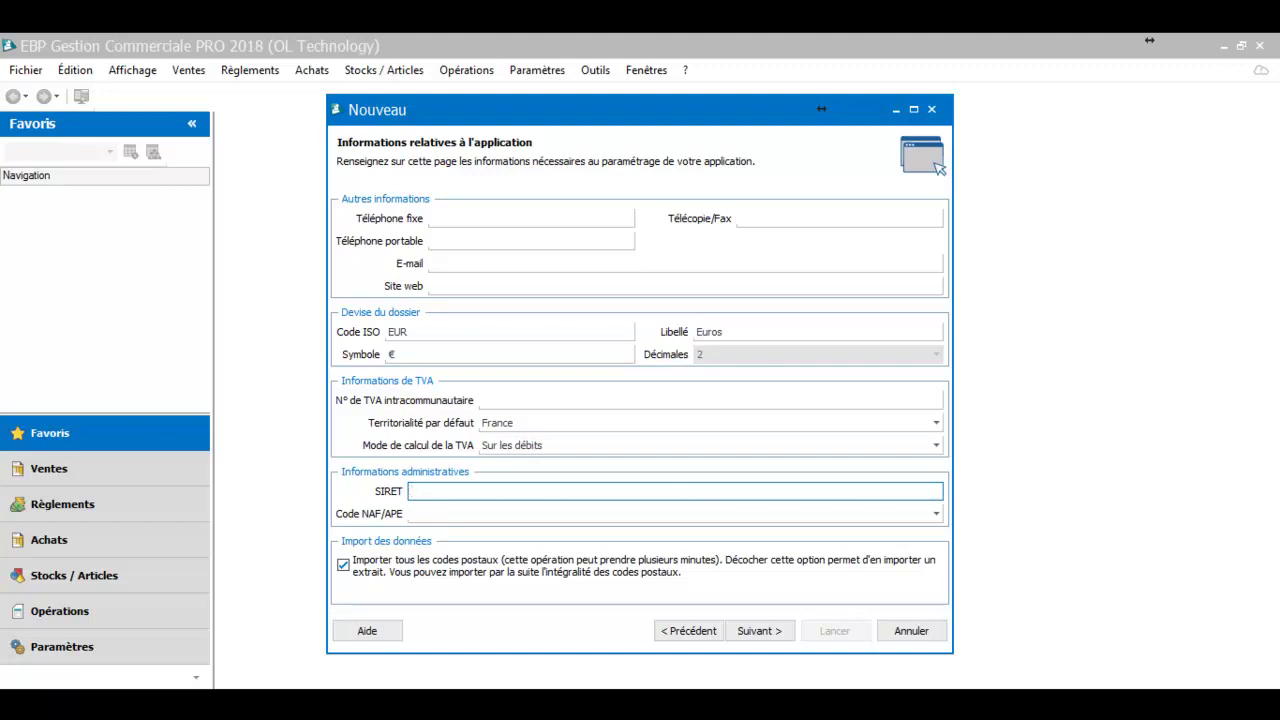
{"action": "left_click", "coordinate": [343, 565]}
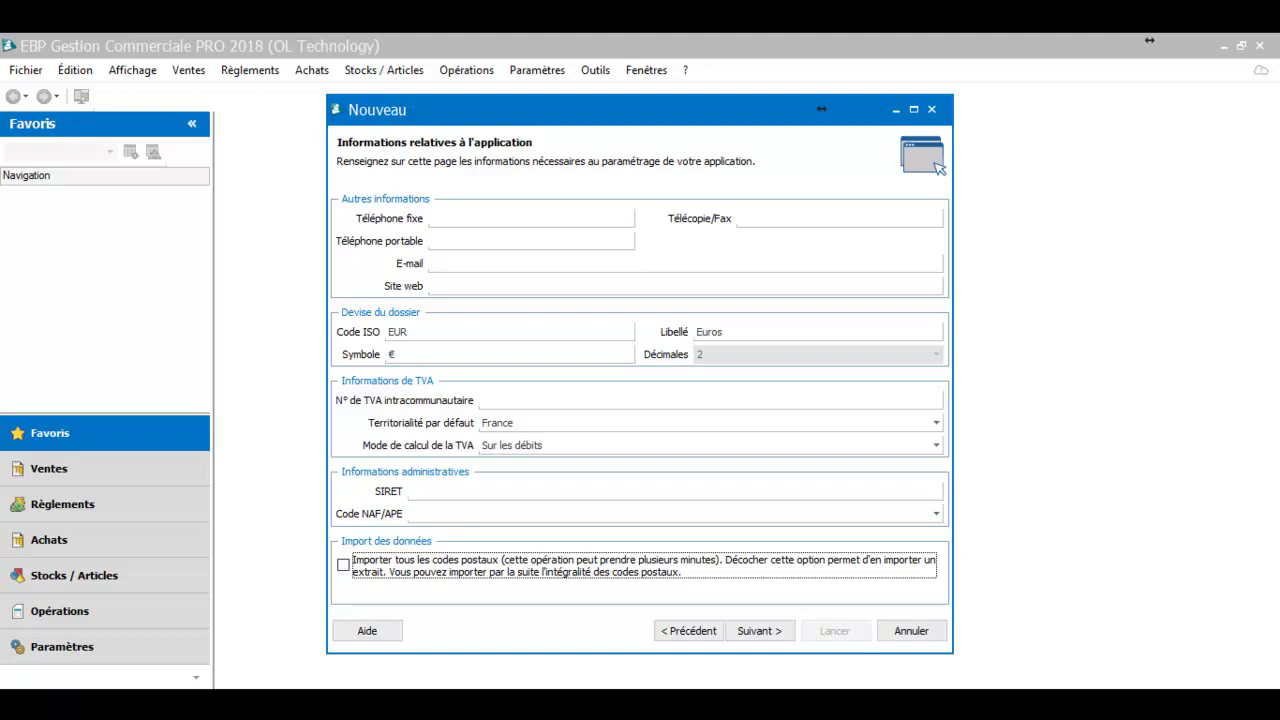
{"action": "left_click", "coordinate": [759, 631]}
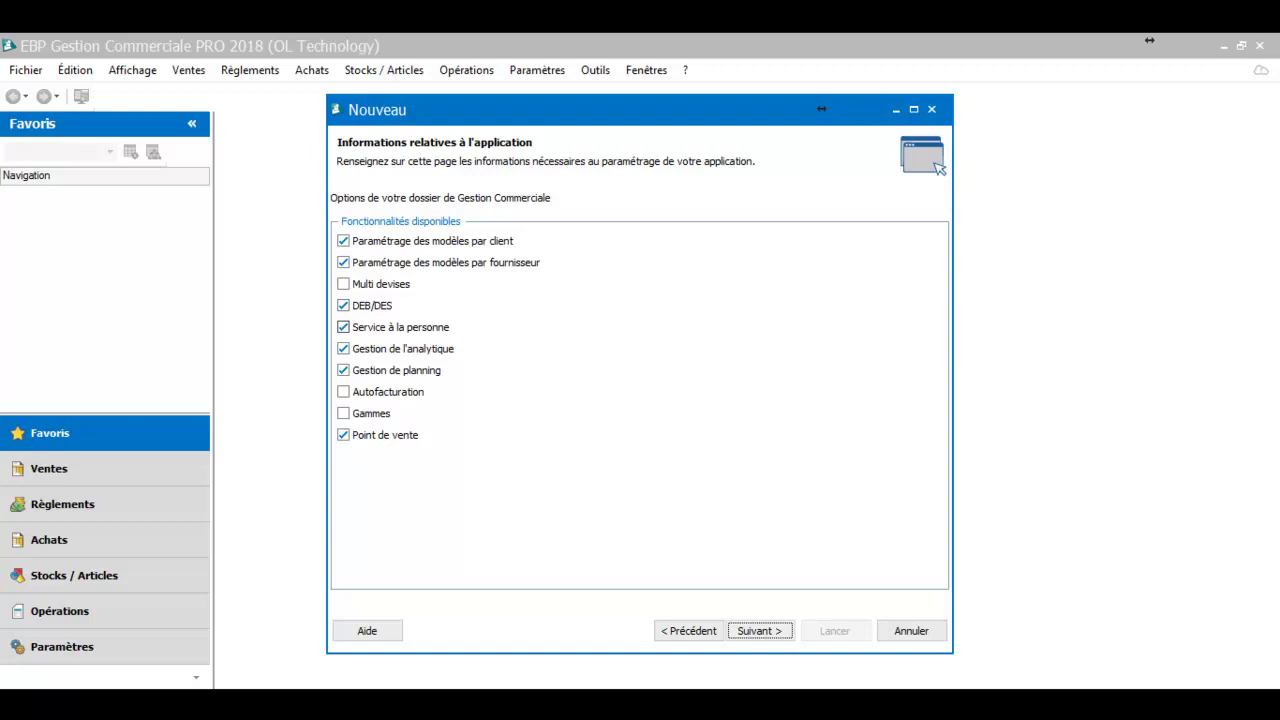
Untick DEB/DES, Service à la personne and Gestion de l'analytique, then launch the folder creation
{"action": "left_click", "coordinate": [343, 306]}
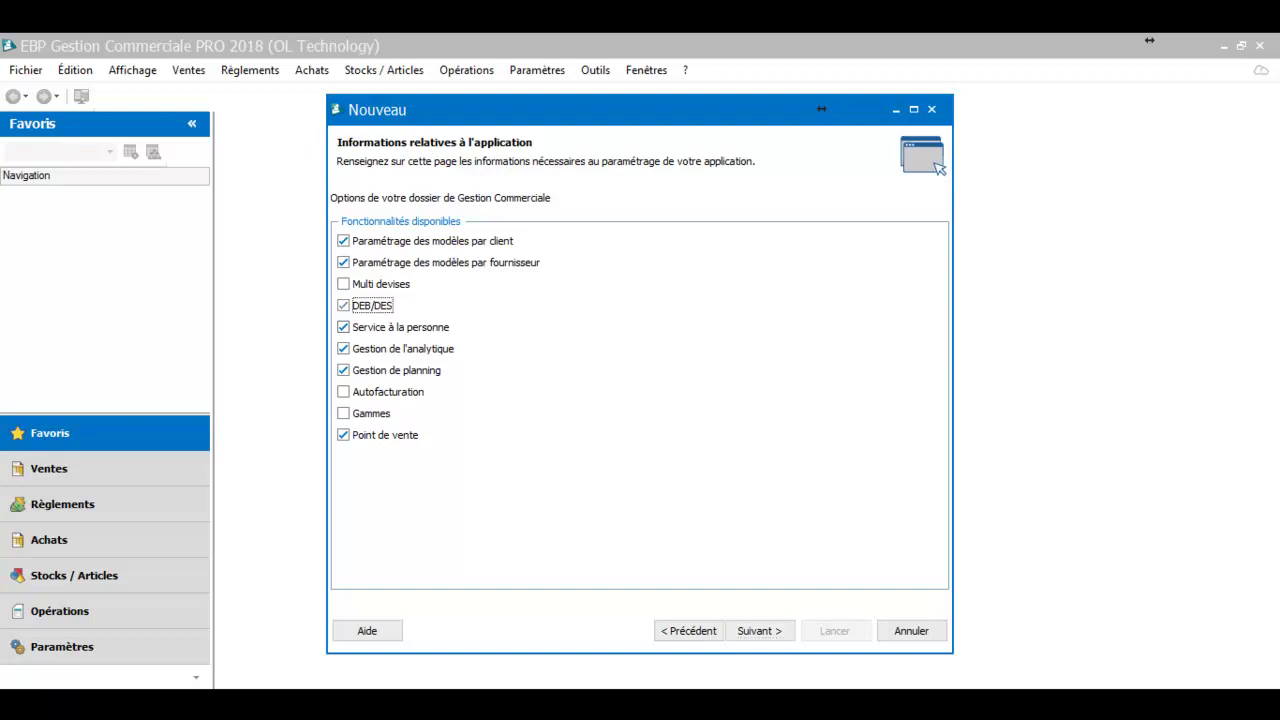
{"action": "left_click", "coordinate": [343, 327]}
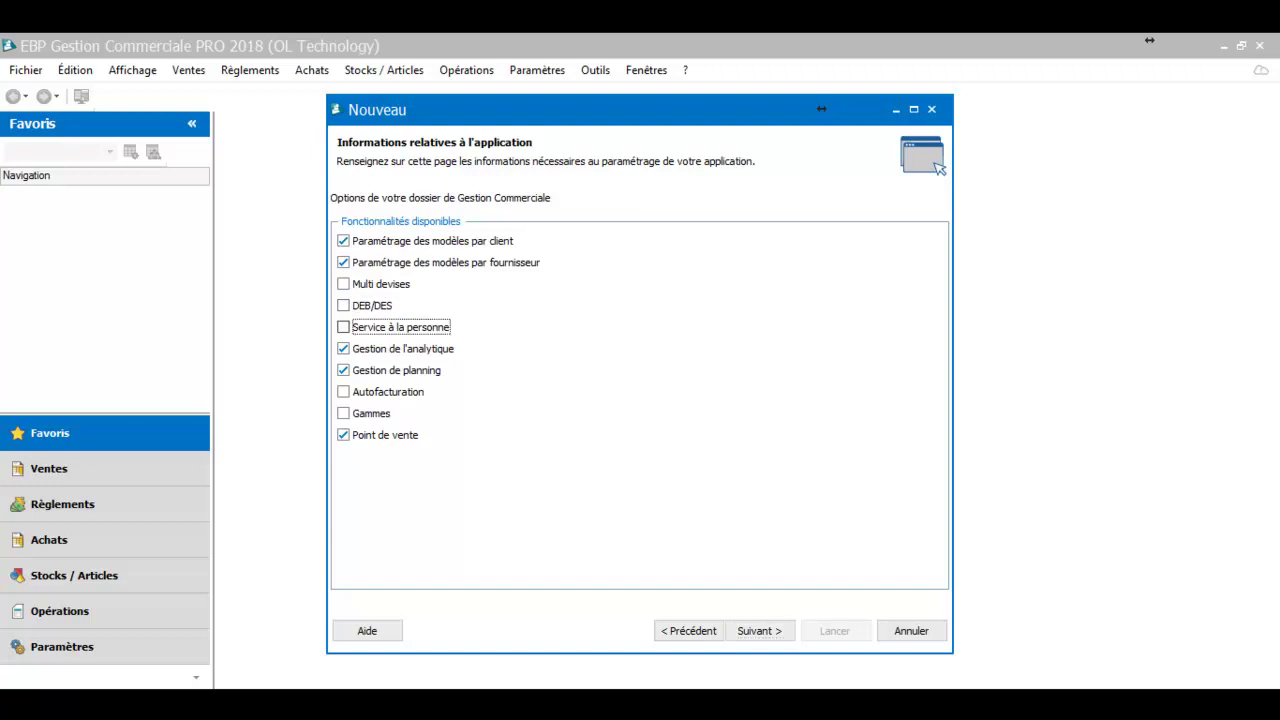
{"action": "left_click", "coordinate": [343, 349]}
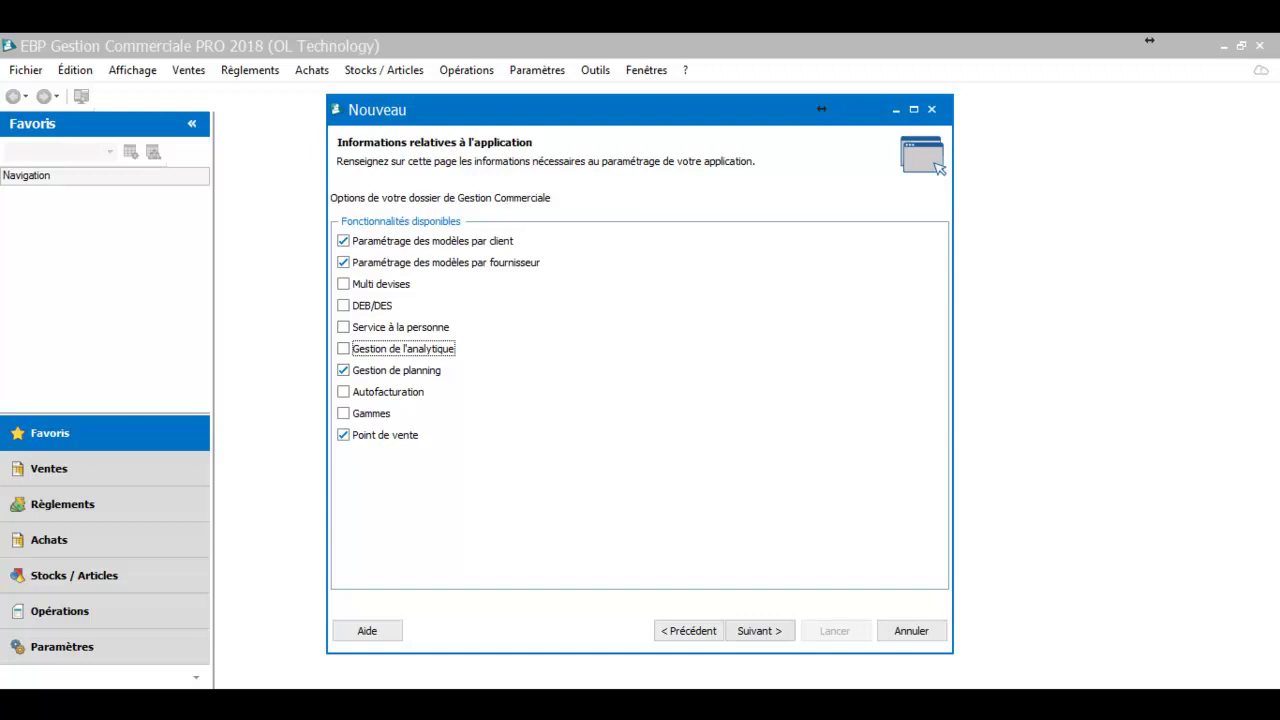
{"action": "left_click", "coordinate": [760, 631]}
{"action": "left_click", "coordinate": [835, 631]}
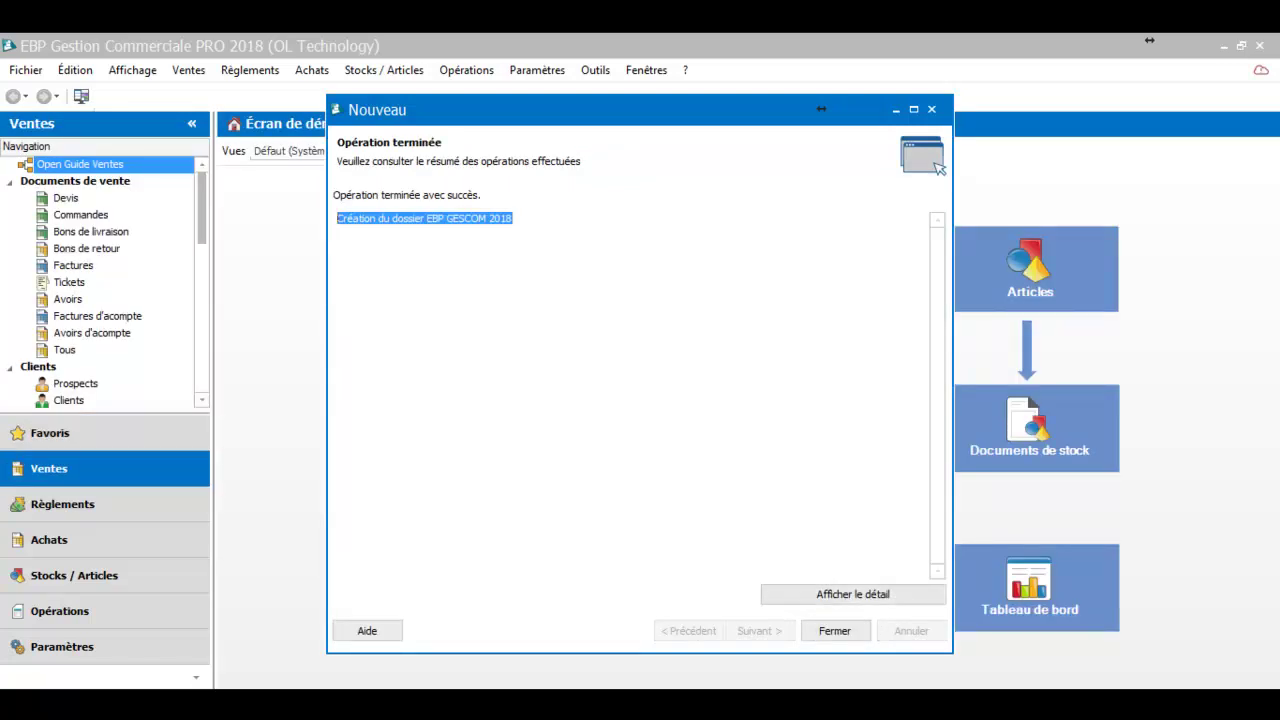
Close the wizard from the Opération terminée page to reach the Ventes Écran de démarrage
{"action": "left_click", "coordinate": [835, 631]}
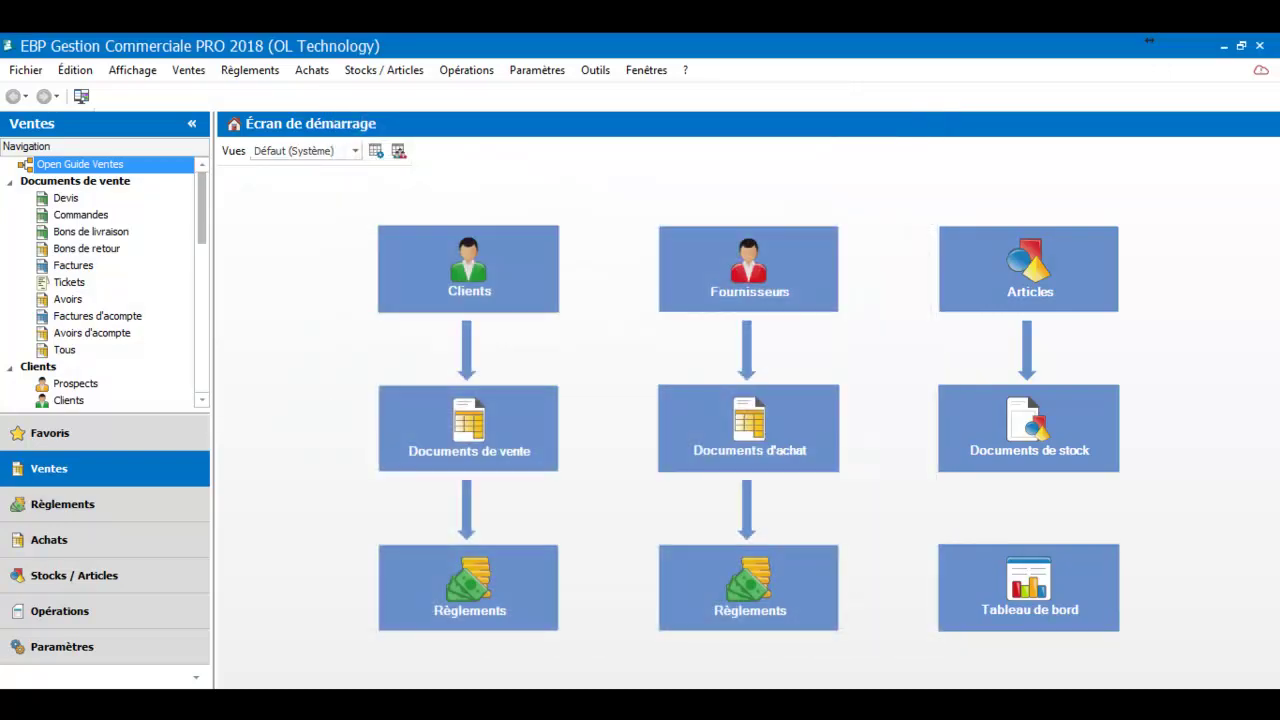